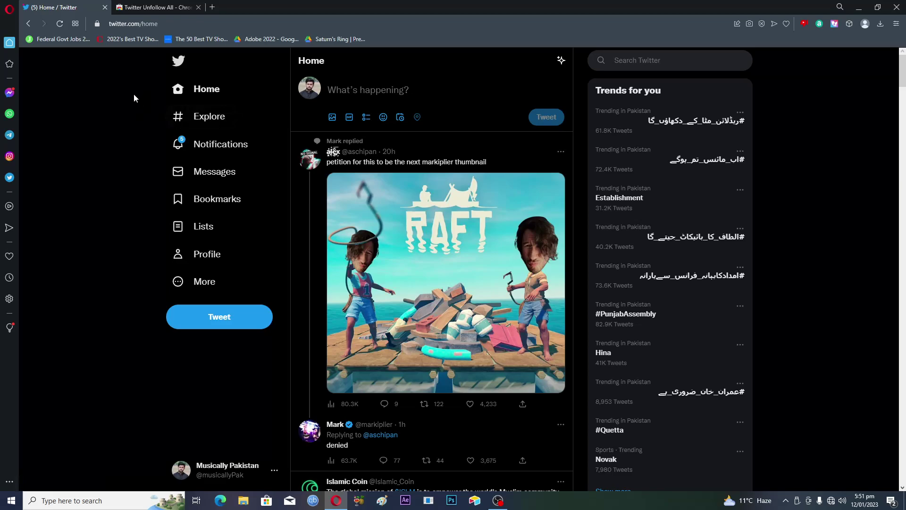
{"action": "left_click", "coordinate": [149, 7]}
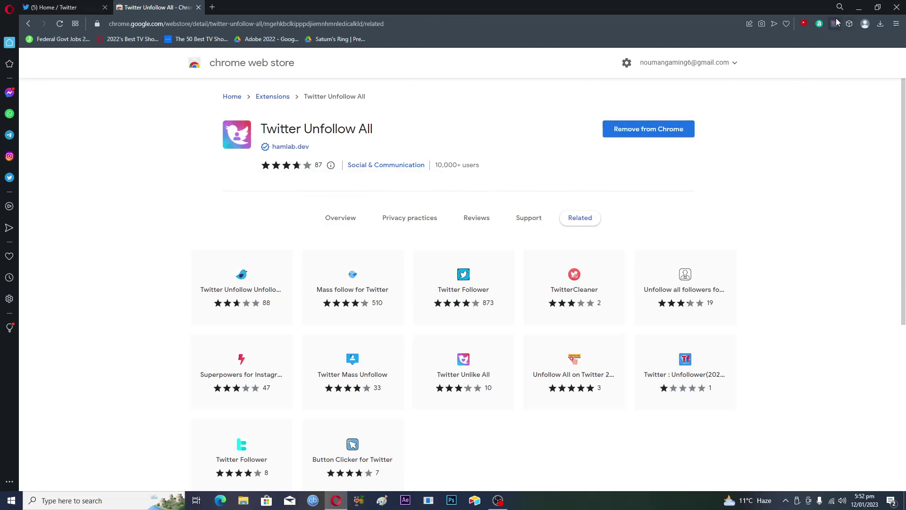
Return to the Twitter home feed and open the account's profile, which follows 154 accounts.
{"action": "left_click", "coordinate": [62, 8]}
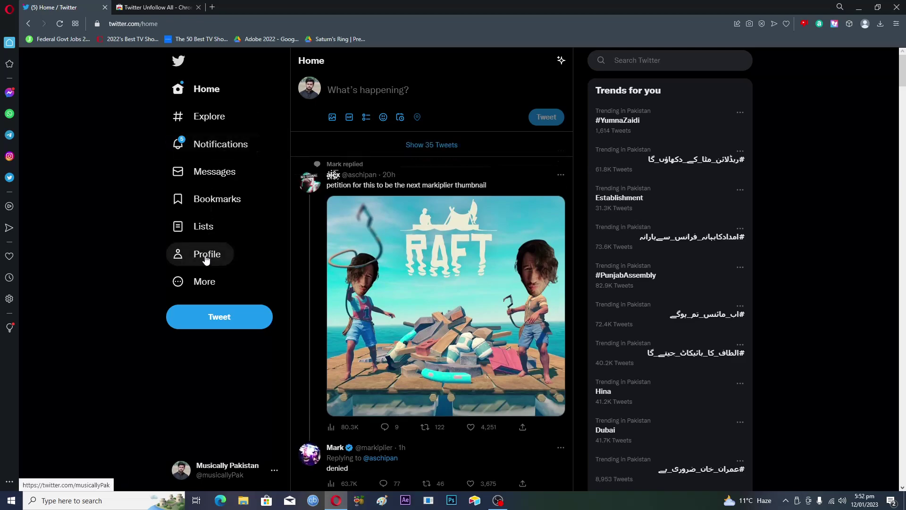
{"action": "left_click", "coordinate": [205, 259]}
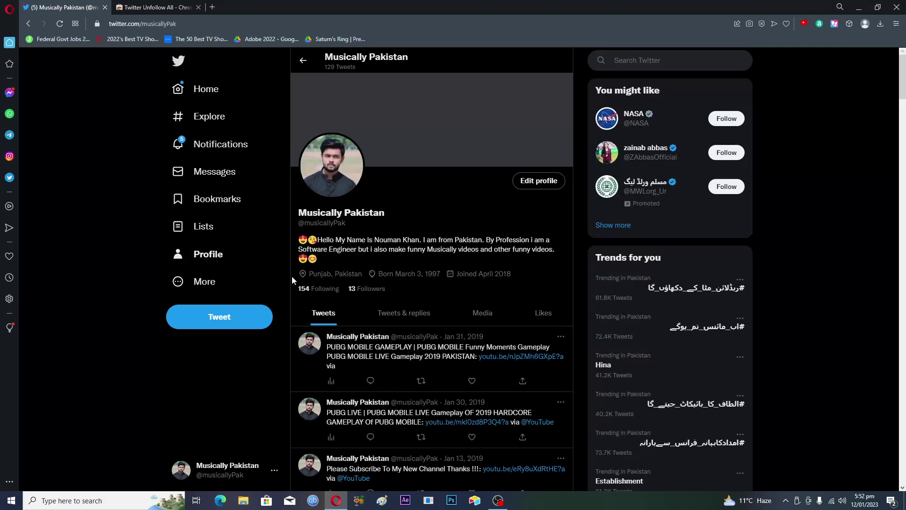
Show the profile's 154 followed accounts, starting with vidIQ and TeamYouTube.
{"action": "left_click", "coordinate": [318, 291]}
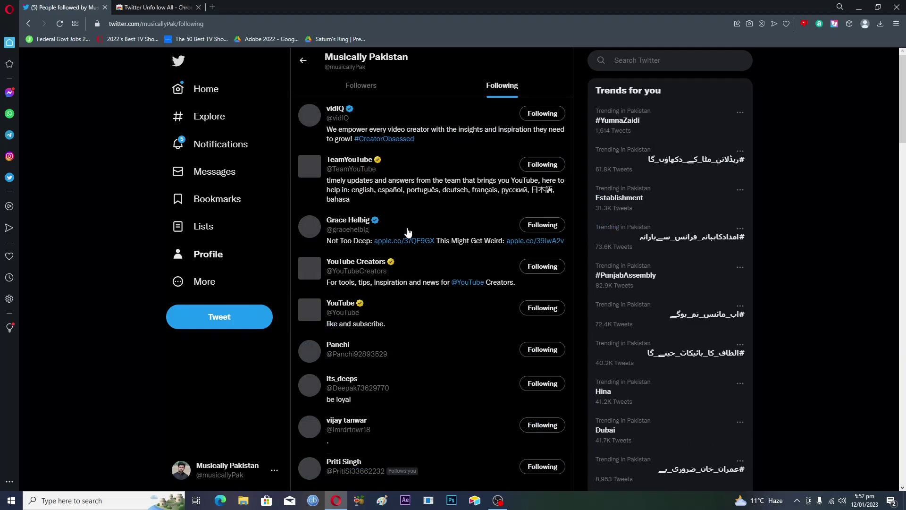
{"action": "scroll", "coordinate": [415, 289], "scroll_direction": "down", "scroll_amount": 3}
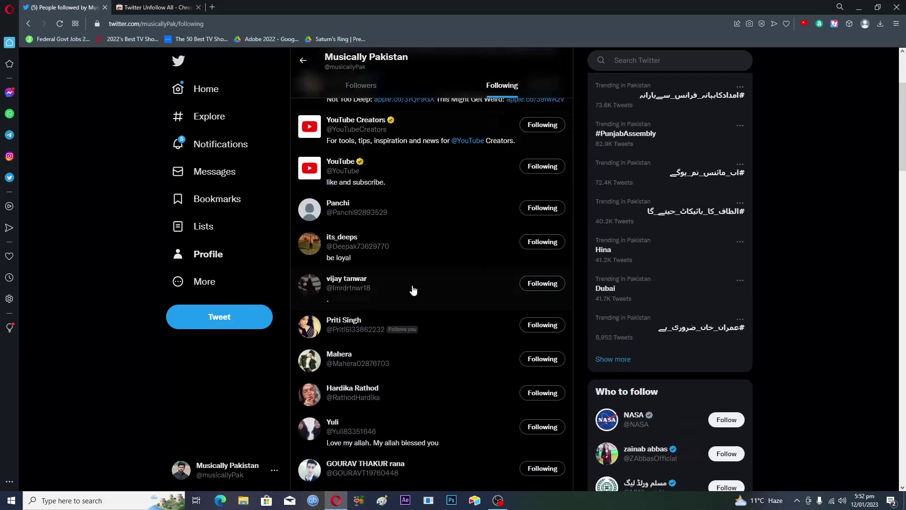
{"action": "scroll", "coordinate": [413, 289], "scroll_direction": "up", "scroll_amount": 3}
{"action": "scroll", "coordinate": [413, 289], "scroll_direction": "down", "scroll_amount": 3}
{"action": "scroll", "coordinate": [413, 290], "scroll_direction": "up", "scroll_amount": 3}
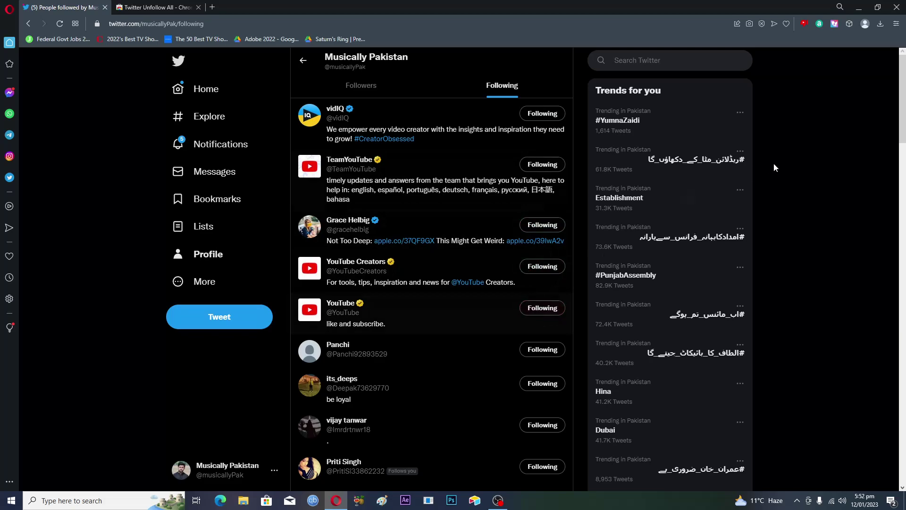
Launch the Twitter Unfollow All extension popup over the Following list.
{"action": "left_click", "coordinate": [834, 26]}
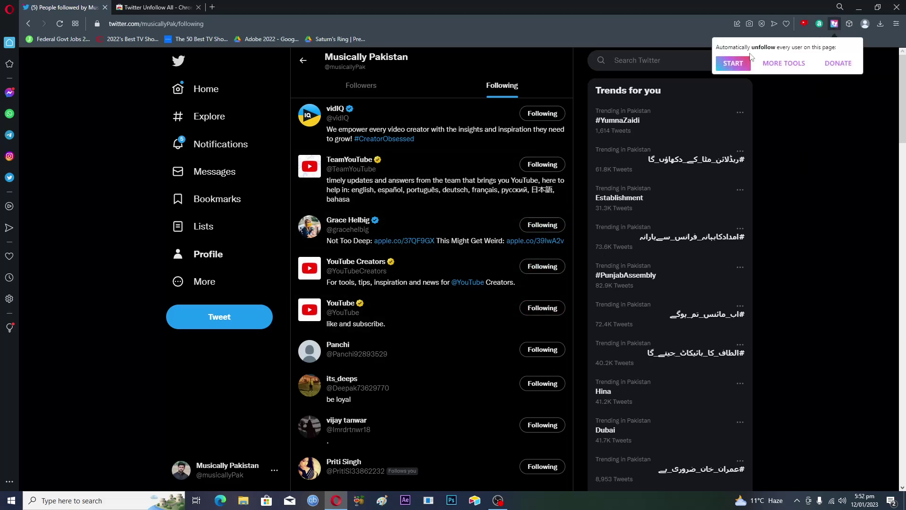